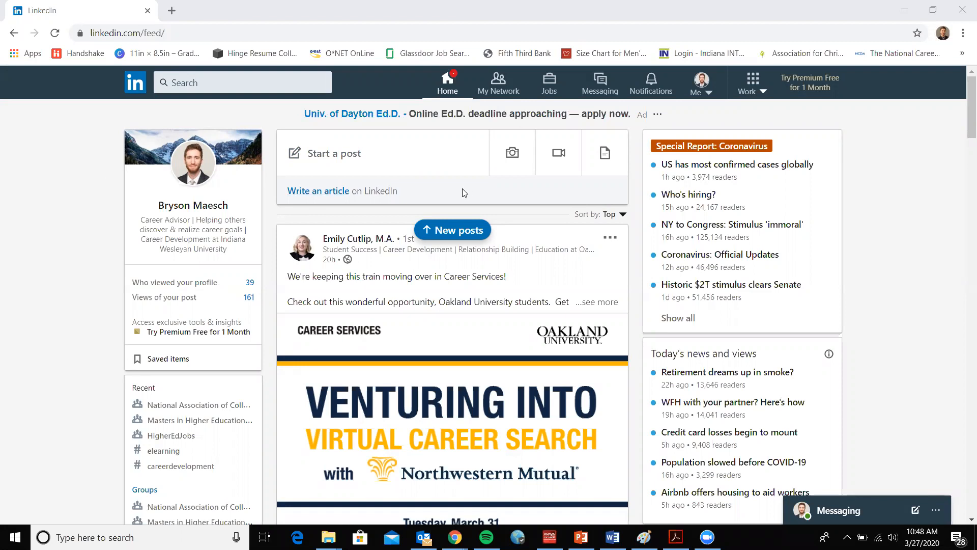
# Open your own profile page and look through its intro, About, Featured and work experience sections
pyautogui.click(190, 205)
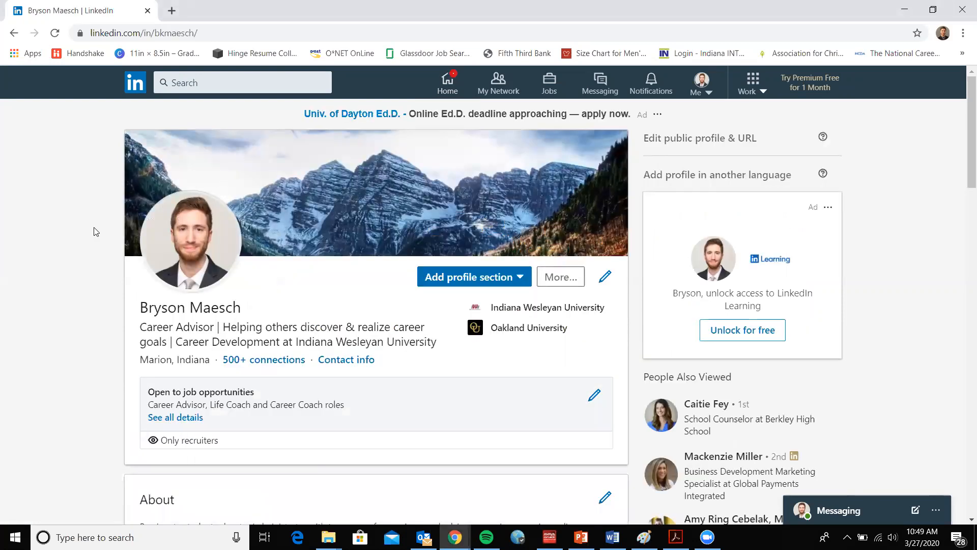
pyautogui.scroll(-9, 94, 231)
pyautogui.scroll(-15, 94, 231)
pyautogui.scroll(-12, 94, 231)
pyautogui.scroll(-2, 94, 231)
pyautogui.scroll(13, 94, 231)
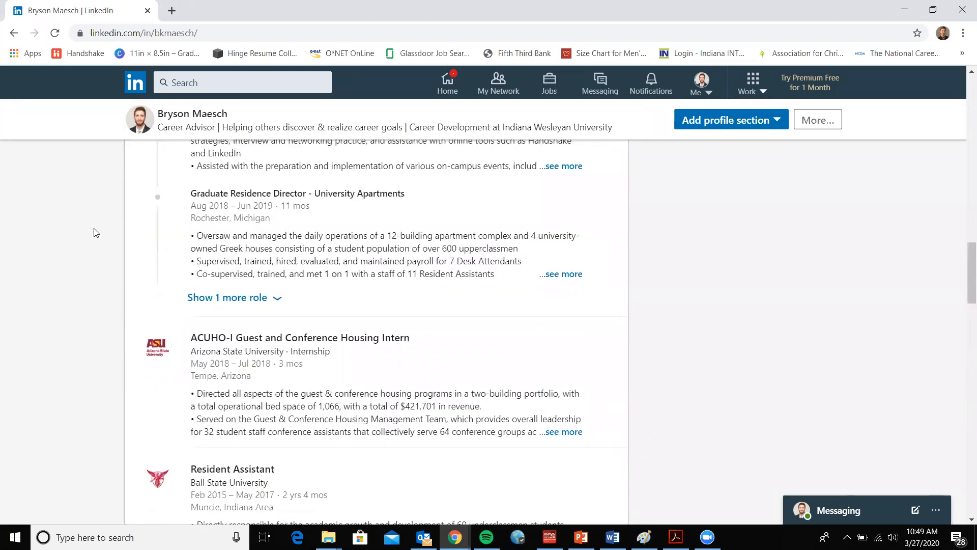
pyautogui.scroll(15, 94, 232)
pyautogui.scroll(6, 94, 232)
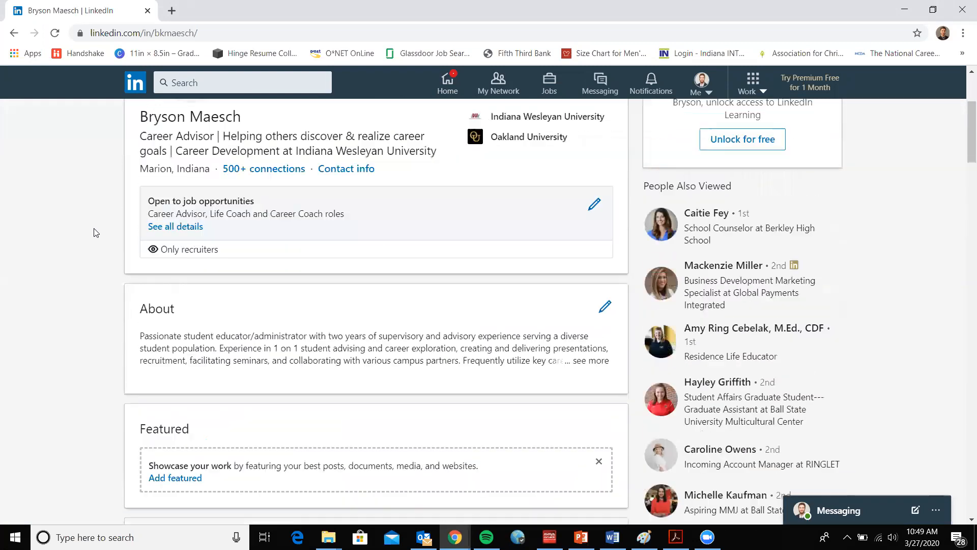
pyautogui.scroll(-1, 333, 231)
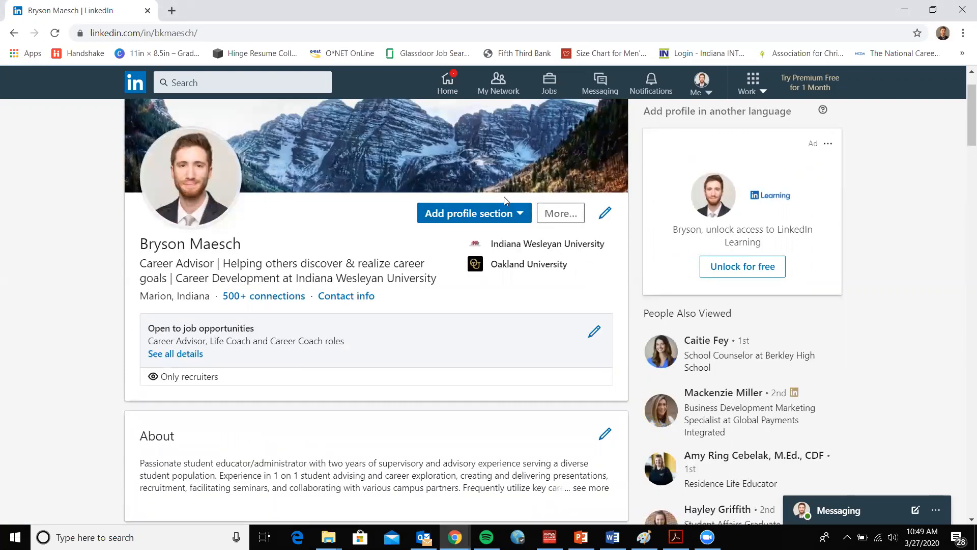
# Open the list of profile sections that can be added and review the Intro, About, Featured and Background categories
pyautogui.click(473, 216)
pyautogui.scroll(-3, 487, 251)
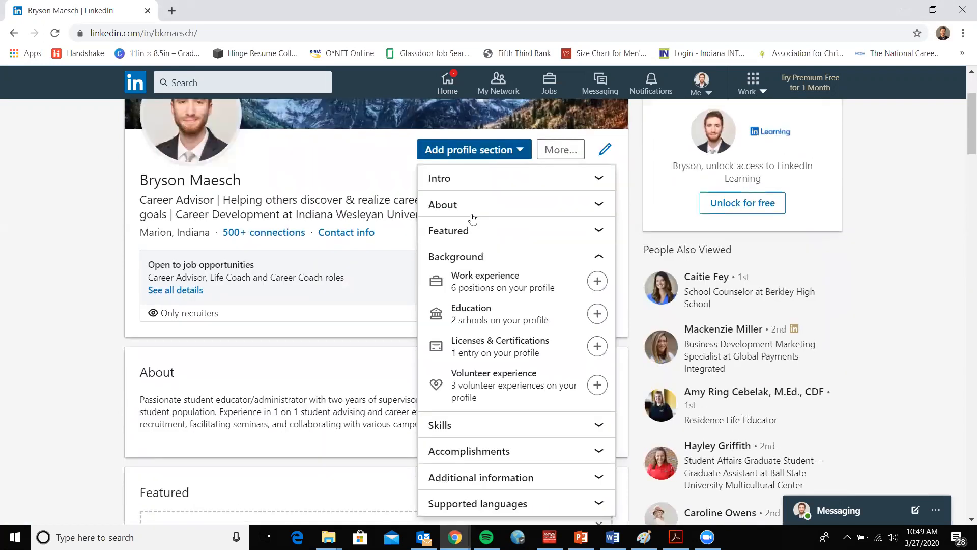
pyautogui.scroll(1, 486, 251)
pyautogui.click(501, 185)
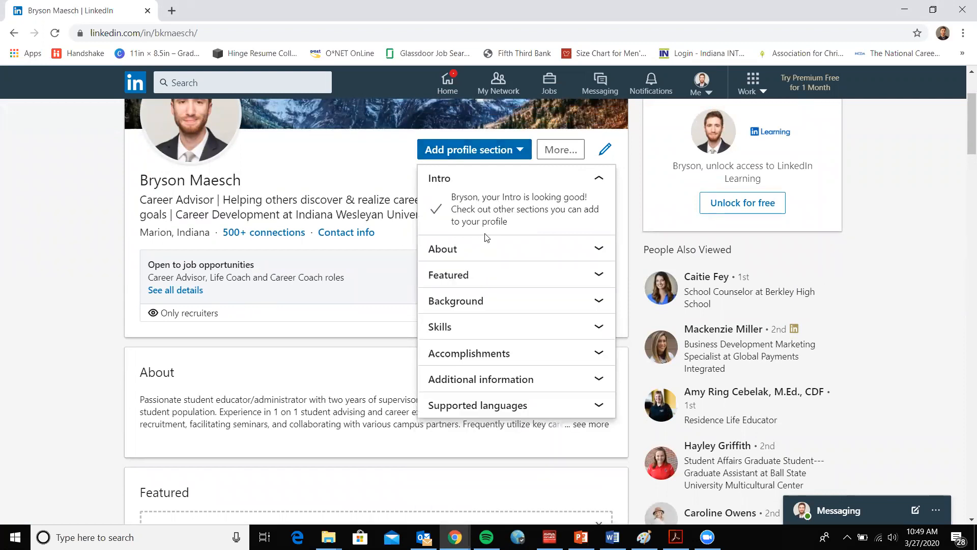
pyautogui.click(484, 251)
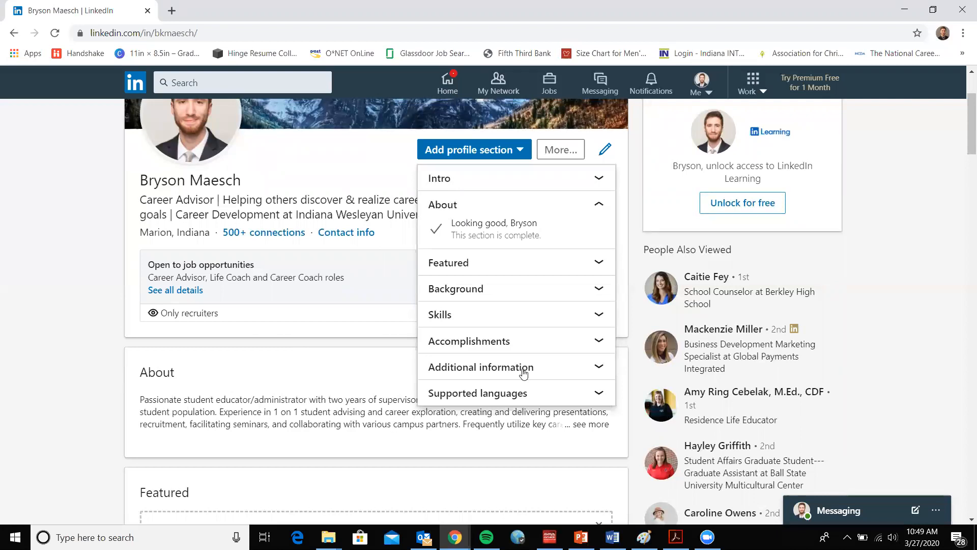
pyautogui.click(477, 263)
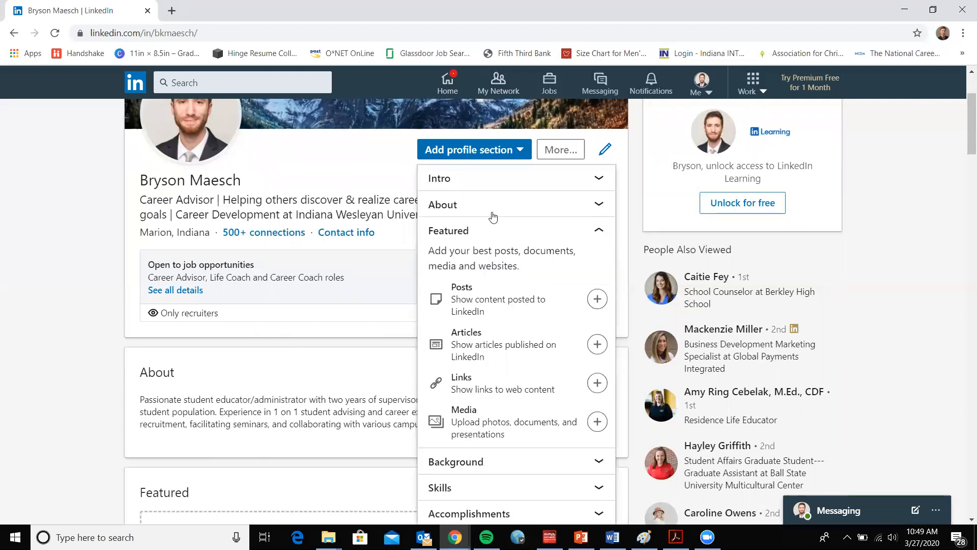
pyautogui.scroll(-2, 494, 223)
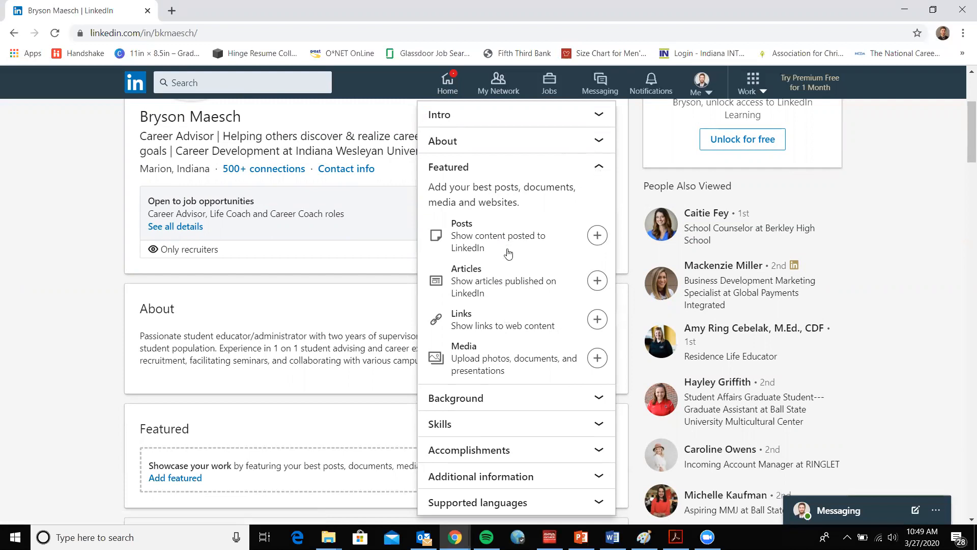
pyautogui.scroll(-2, 508, 253)
pyautogui.click(494, 281)
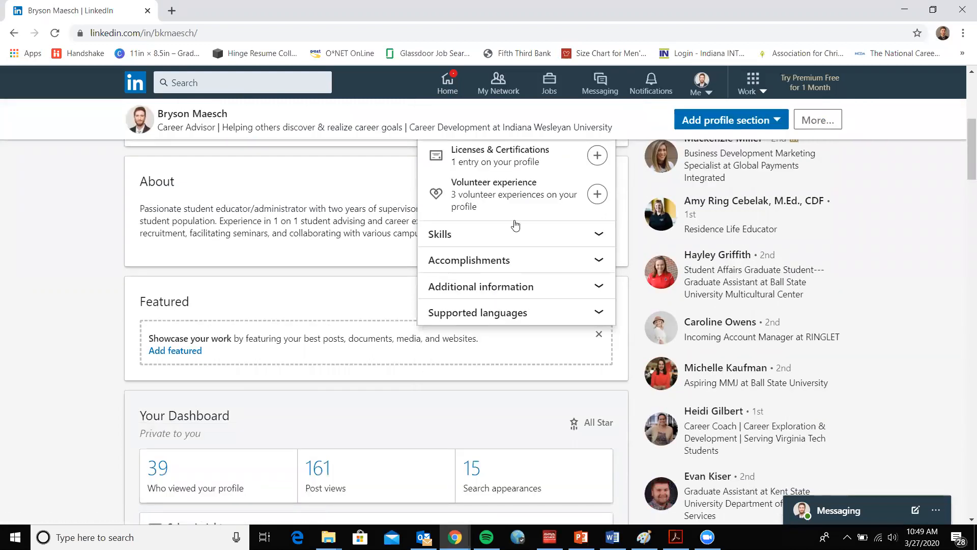
pyautogui.scroll(2, 515, 225)
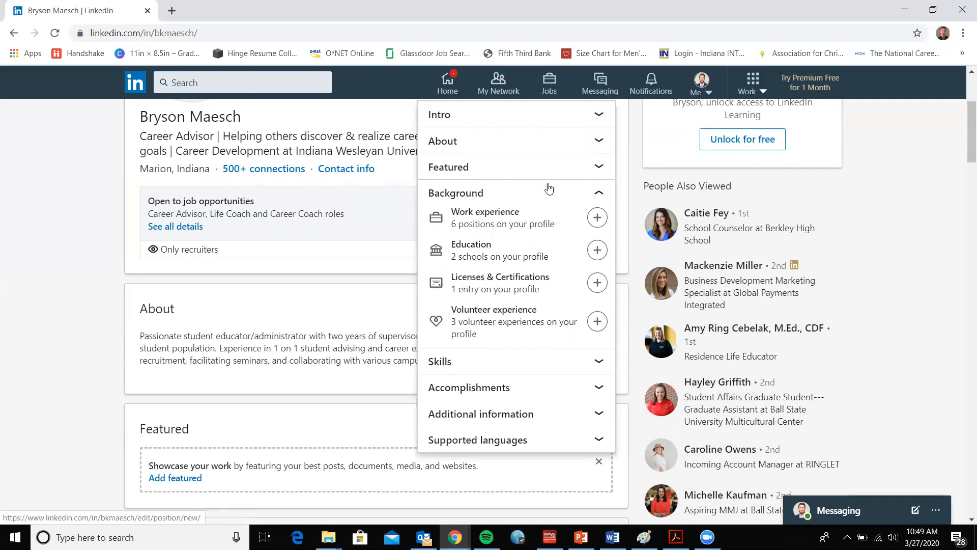
# Expand the Skills category in the list of addable profile sections and review its entry
pyautogui.click(483, 366)
pyautogui.scroll(-1, 503, 212)
pyautogui.scroll(2, 502, 212)
pyautogui.scroll(-1, 495, 218)
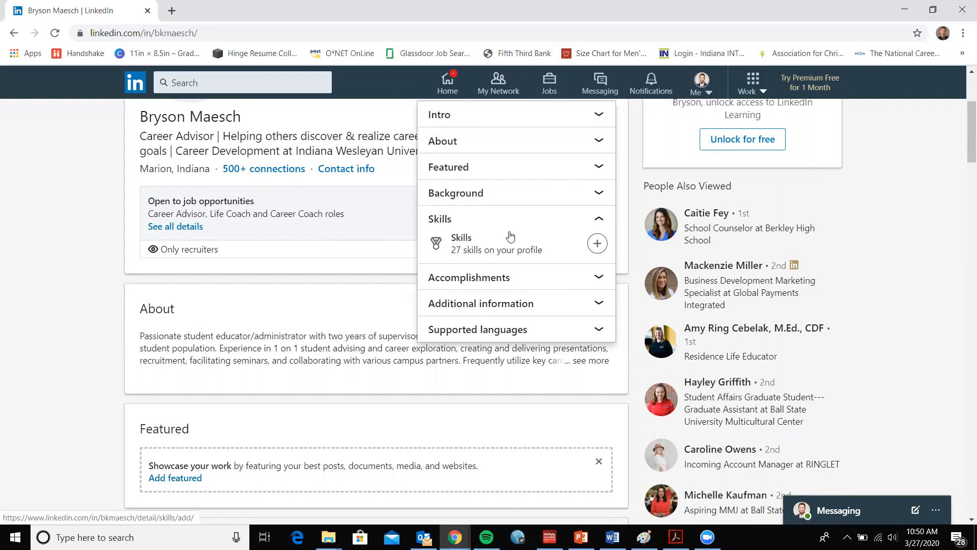
# Expand the Accomplishments category and read through its entries, from Publications to Organizations
pyautogui.click(514, 278)
pyautogui.scroll(-2, 504, 254)
pyautogui.scroll(1, 490, 224)
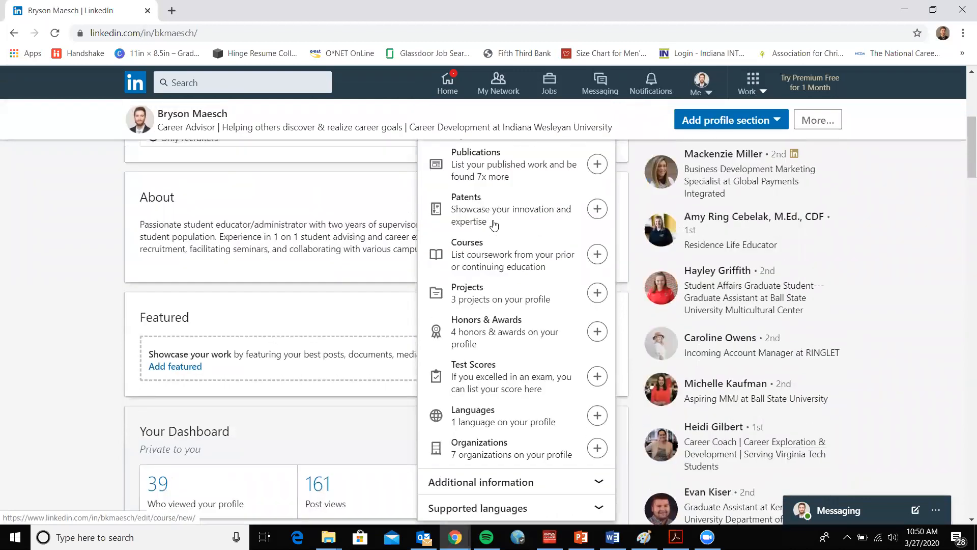
pyautogui.scroll(-1, 545, 239)
pyautogui.scroll(1, 527, 254)
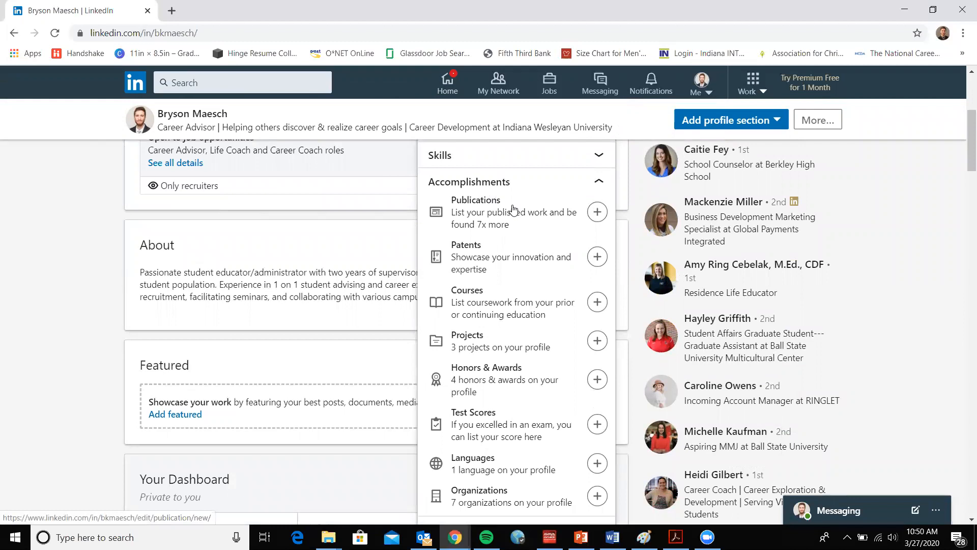
pyautogui.scroll(-1, 512, 208)
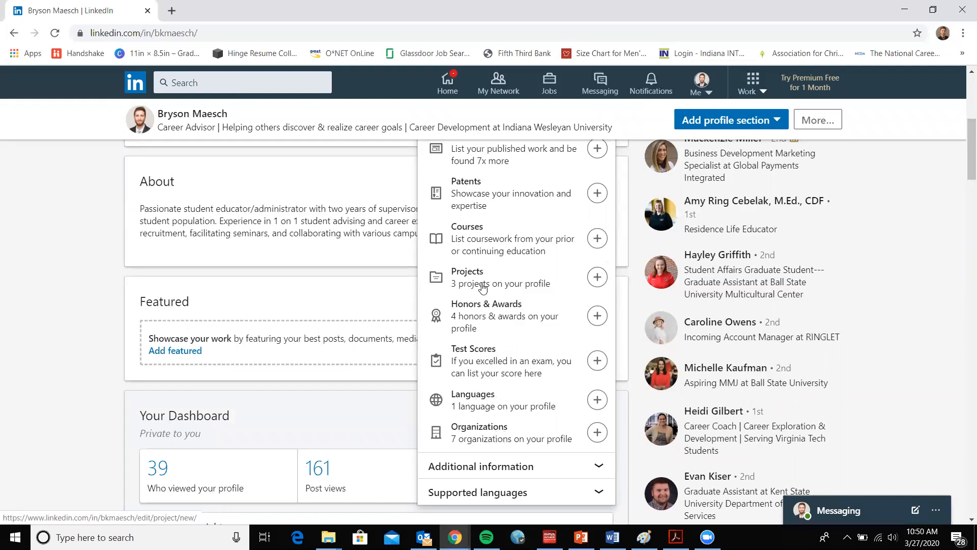
pyautogui.scroll(1, 478, 285)
pyautogui.scroll(-1, 525, 336)
pyautogui.scroll(1, 526, 261)
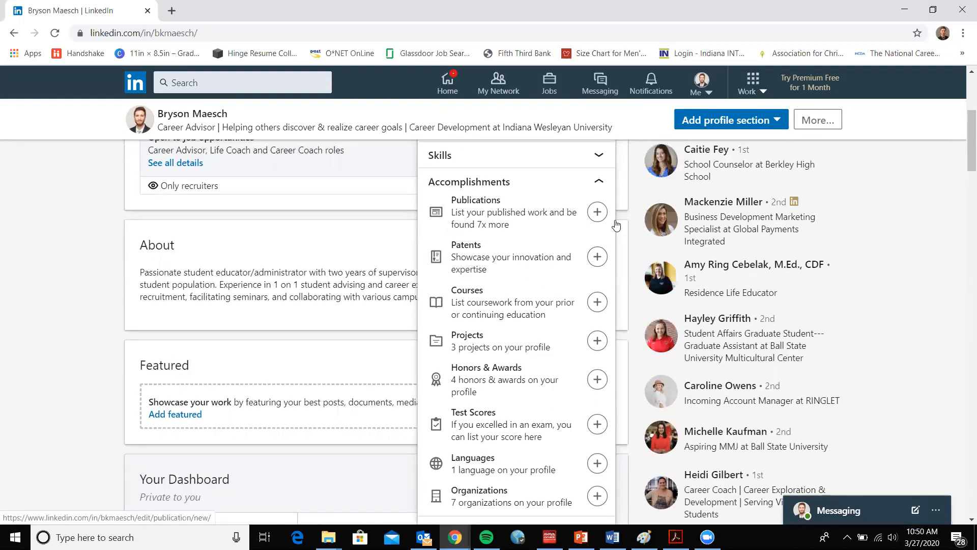
# Review the options offered under the Additional information and Supported languages categories
pyautogui.scroll(-1, 529, 336)
pyautogui.scroll(-1, 528, 340)
pyautogui.click(500, 414)
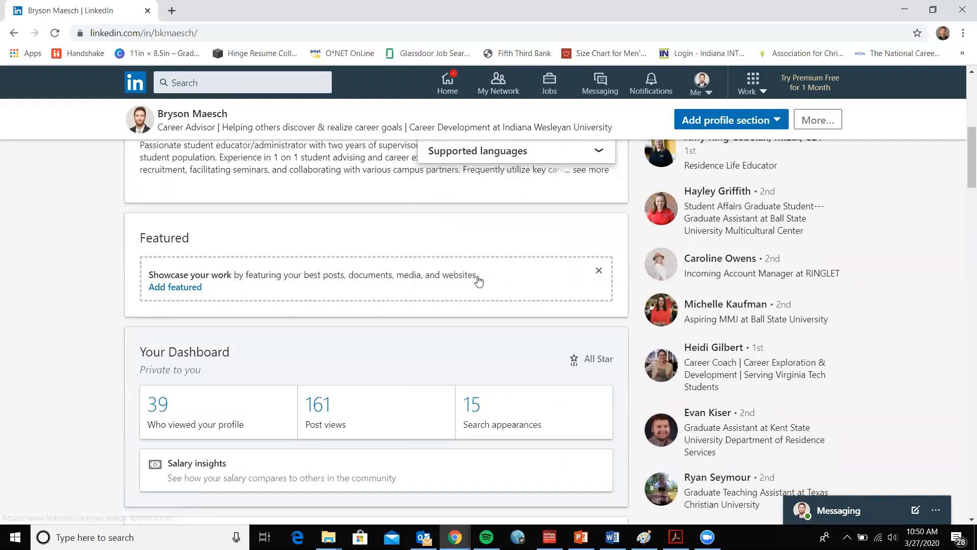
pyautogui.scroll(3, 477, 279)
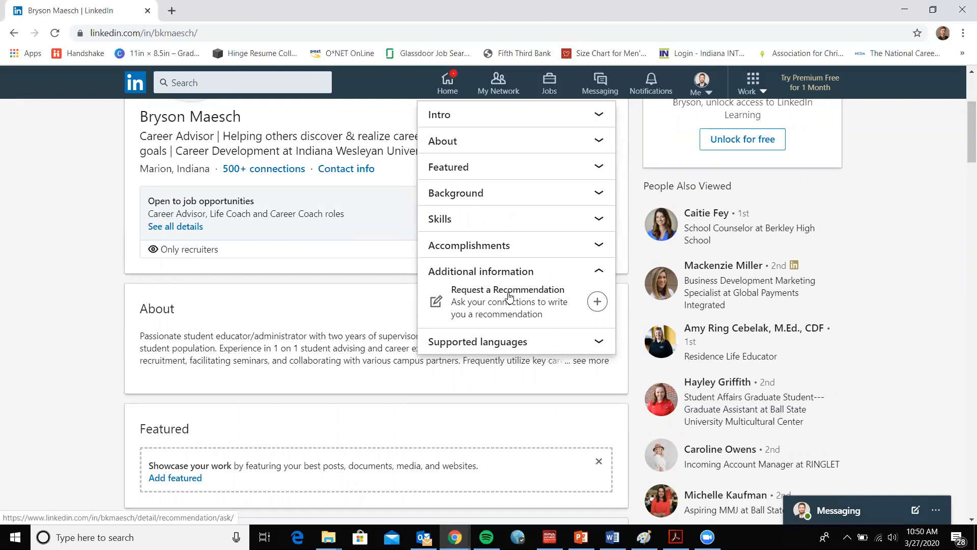
pyautogui.click(517, 342)
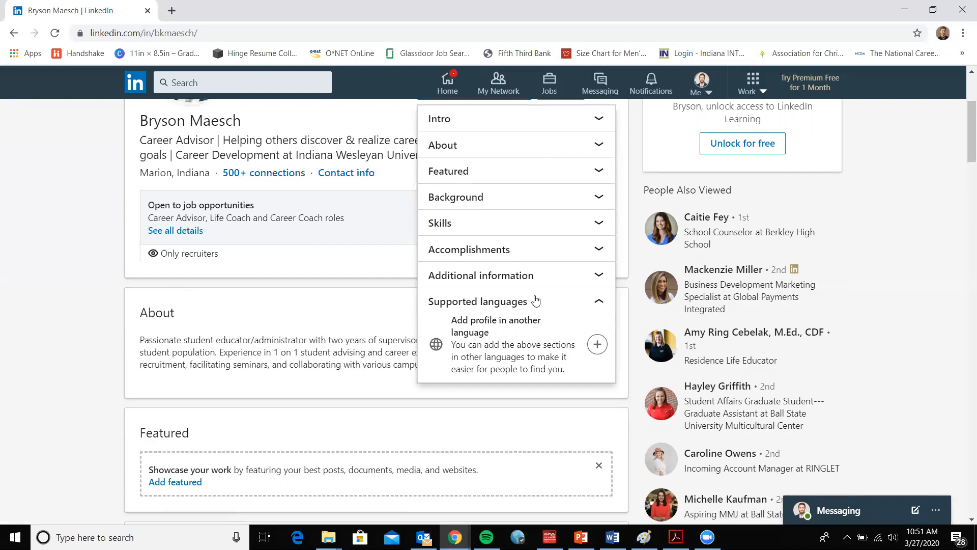
pyautogui.scroll(3, 523, 377)
pyautogui.scroll(-4, 509, 348)
pyautogui.scroll(3, 509, 306)
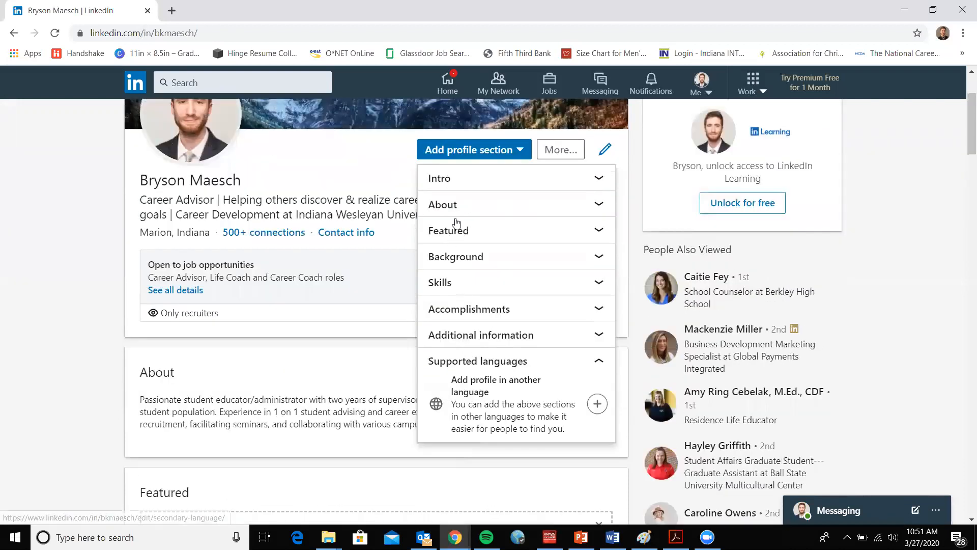
# Start a new work experience entry from the Background category and set its title to Career Advisor
pyautogui.click(599, 258)
pyautogui.scroll(-1, 462, 257)
pyautogui.scroll(1, 487, 279)
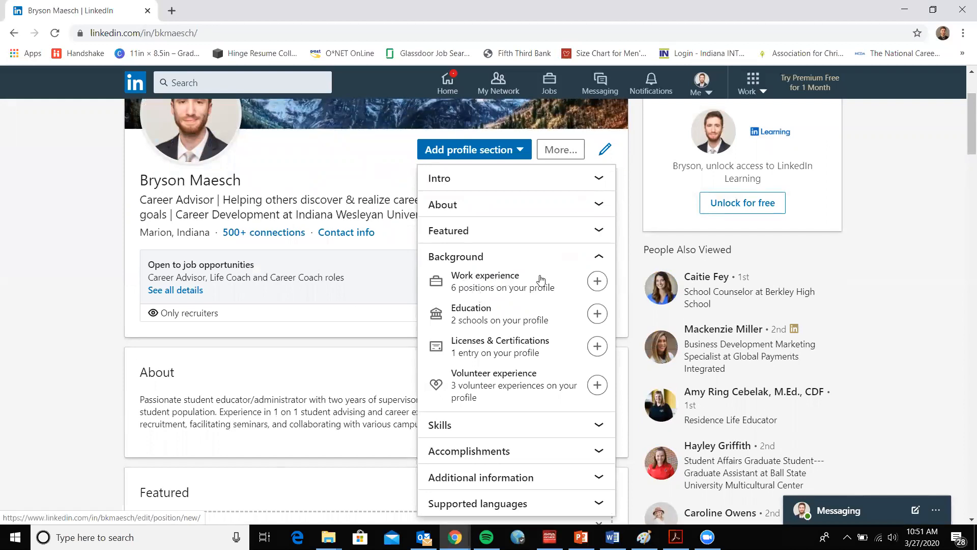
pyautogui.click(598, 283)
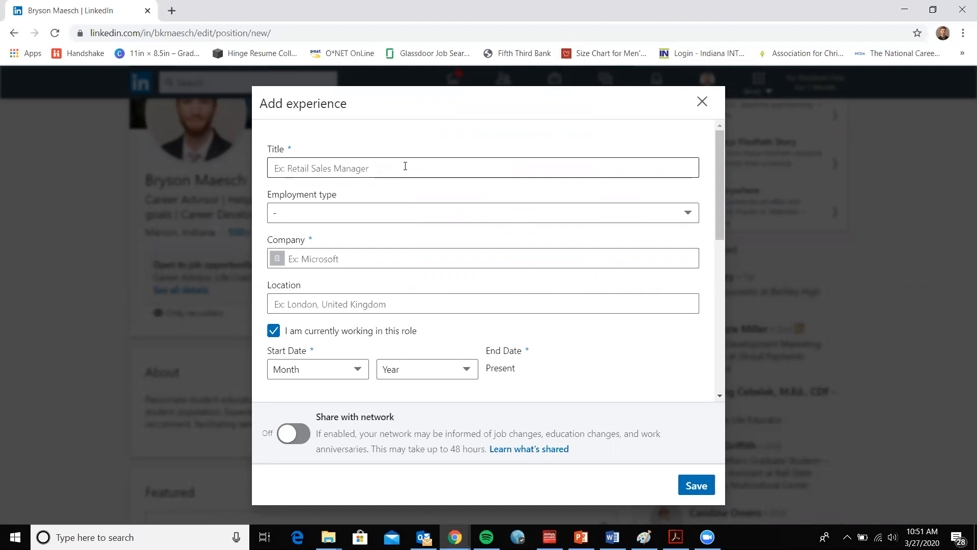
pyautogui.click(404, 166)
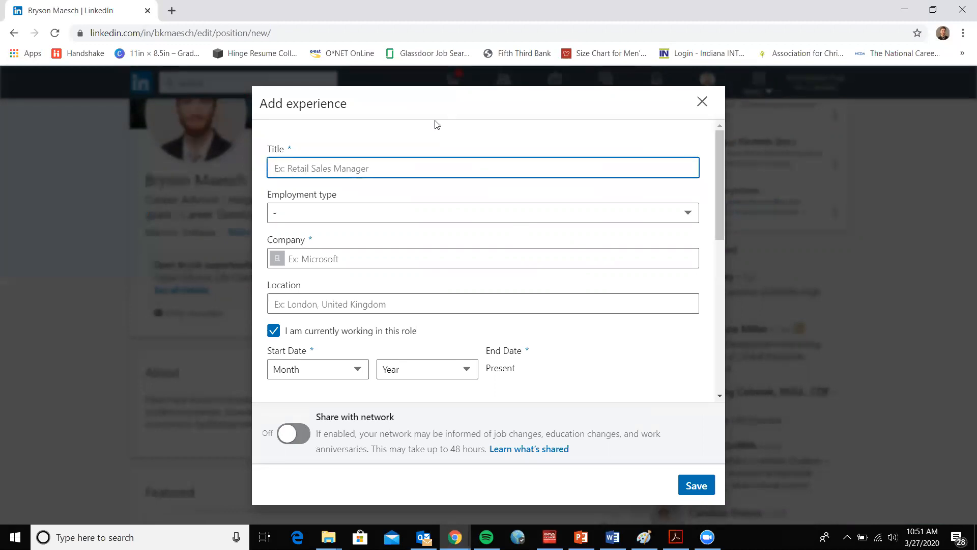
pyautogui.write('Car')
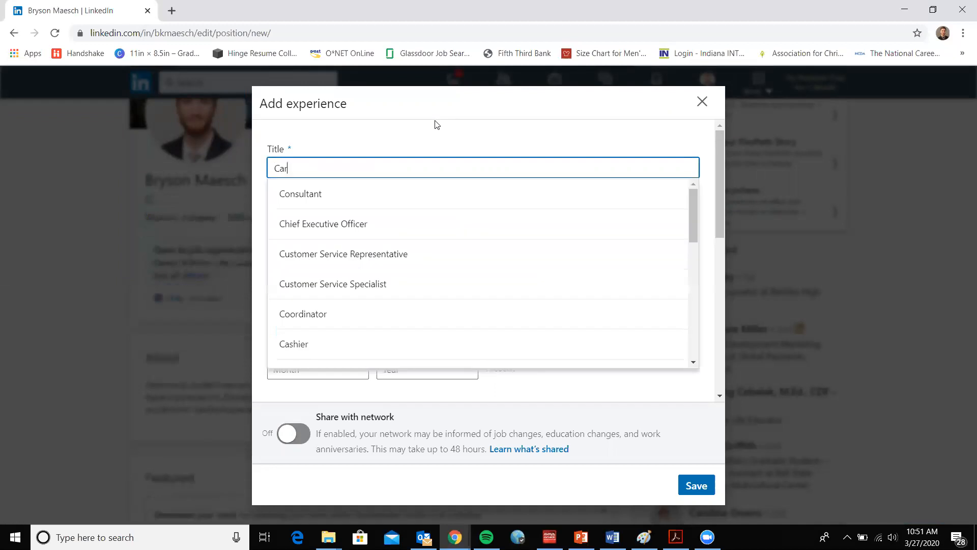
pyautogui.write('eer Advisor')
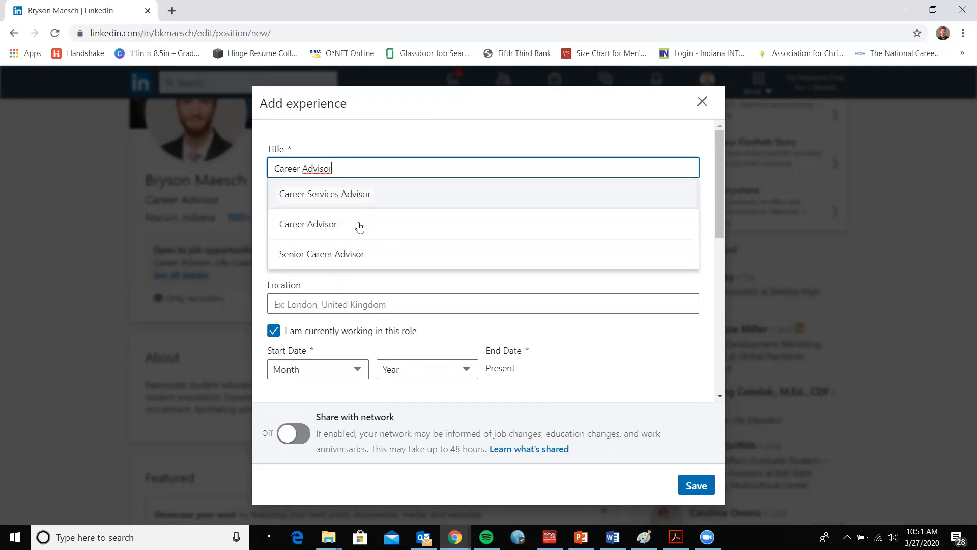
pyautogui.click(341, 232)
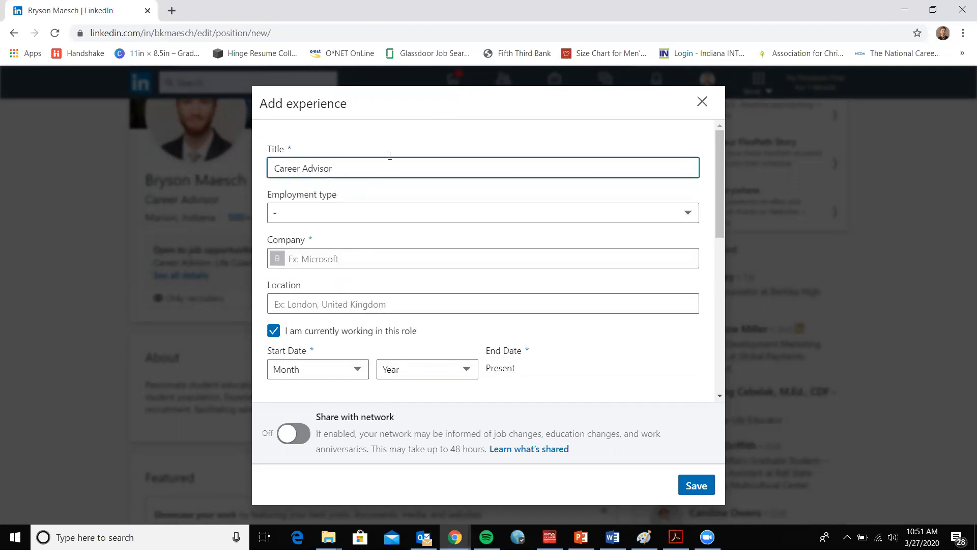
# Set the experience's employment type to Full-time and its company to Indiana Wesleyan University
pyautogui.click(374, 211)
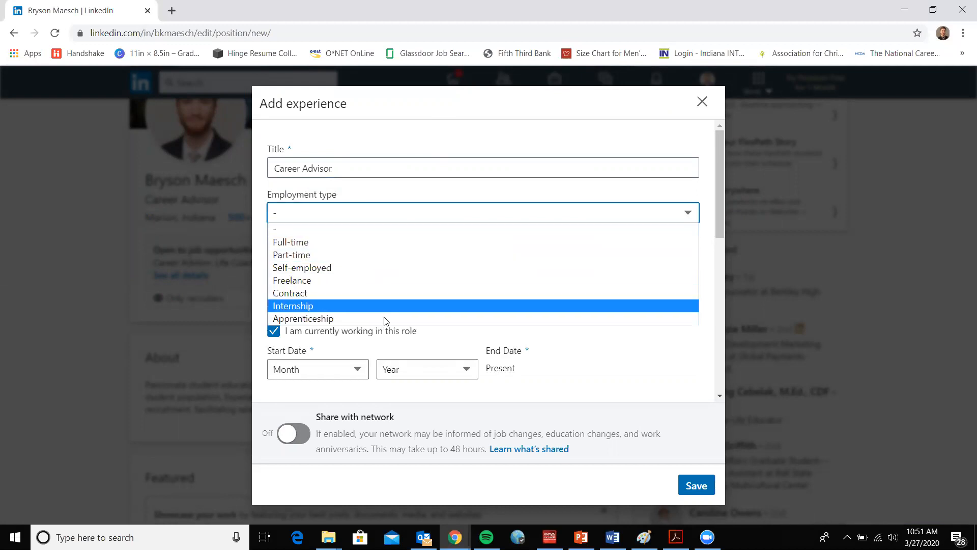
pyautogui.click(343, 242)
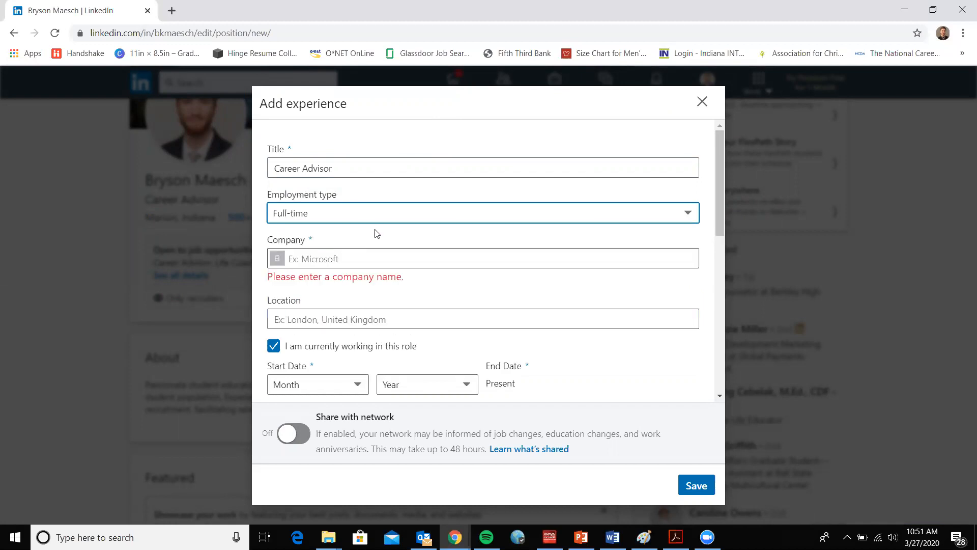
pyautogui.click(375, 260)
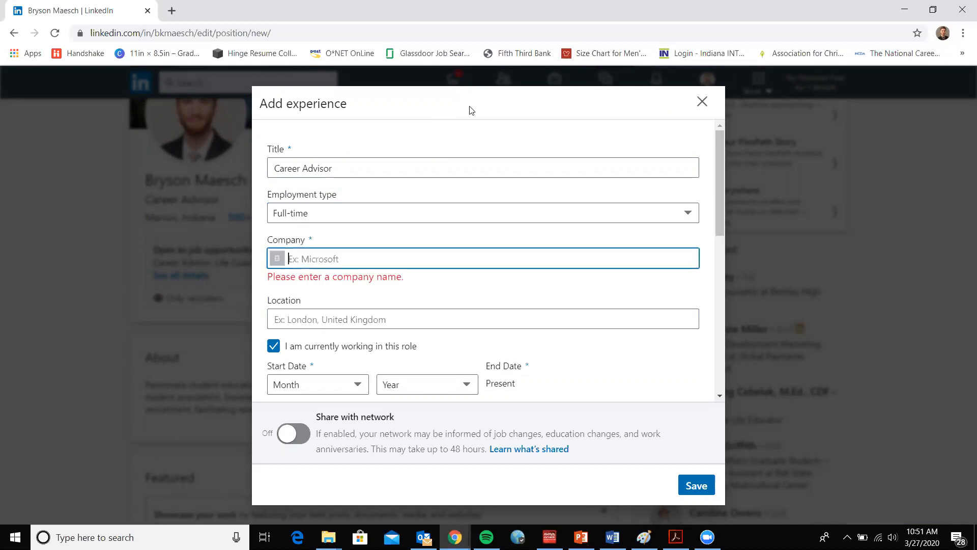
pyautogui.write('Indi')
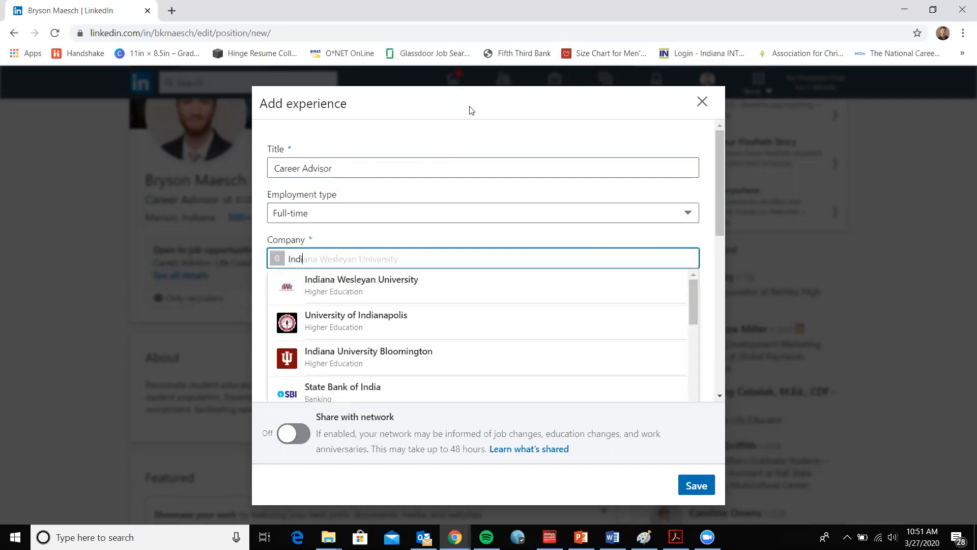
pyautogui.write('ana')
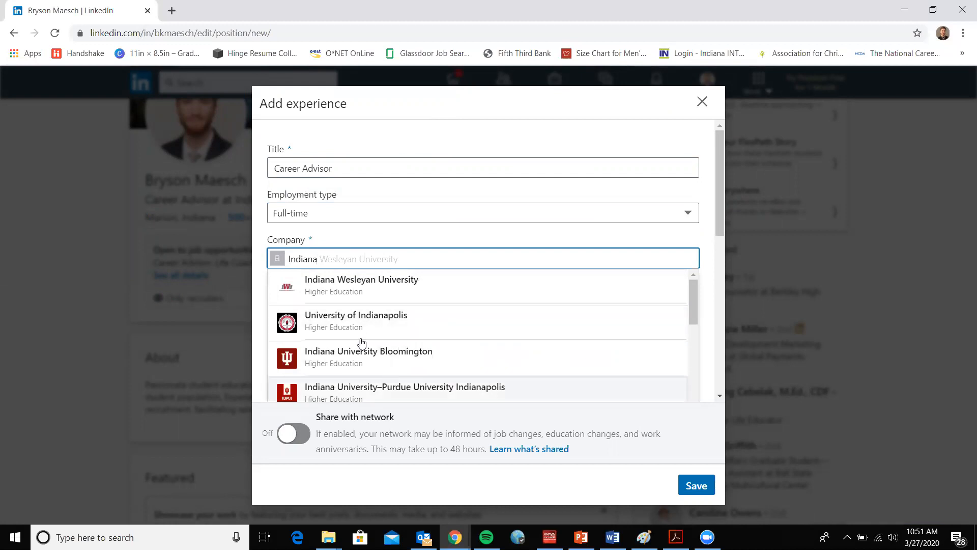
pyautogui.click(370, 284)
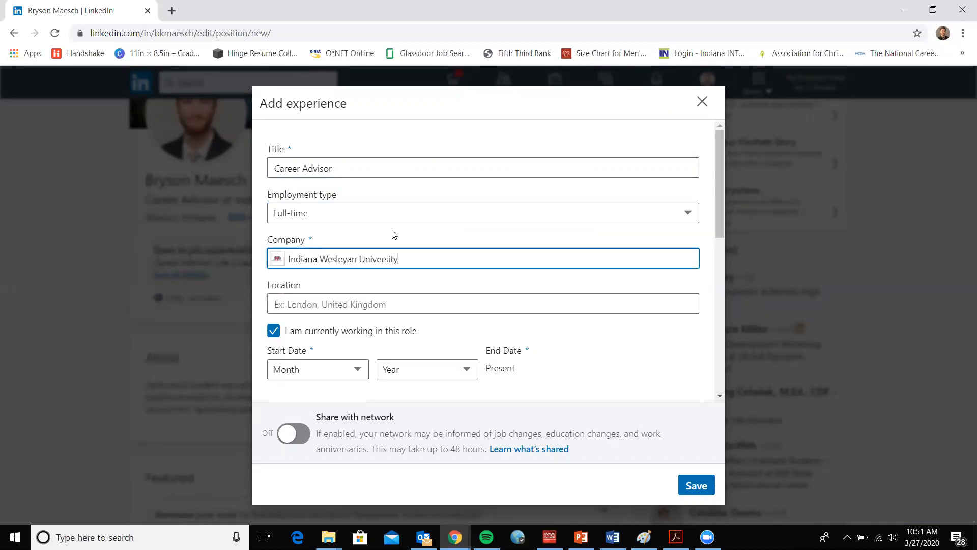
# Set the new experience's location to Marion, Indiana, United States
pyautogui.scroll(-1, 392, 233)
pyautogui.click(393, 235)
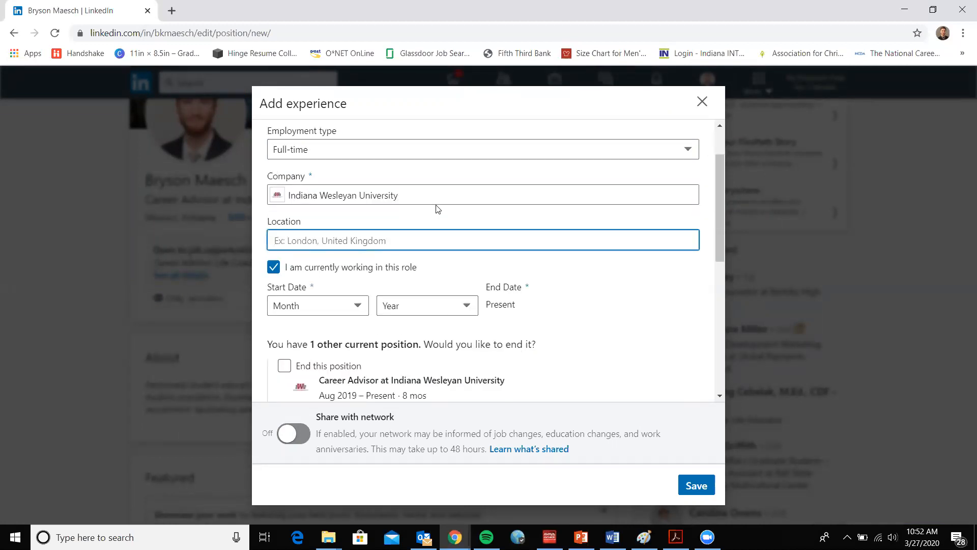
pyautogui.write('Marion')
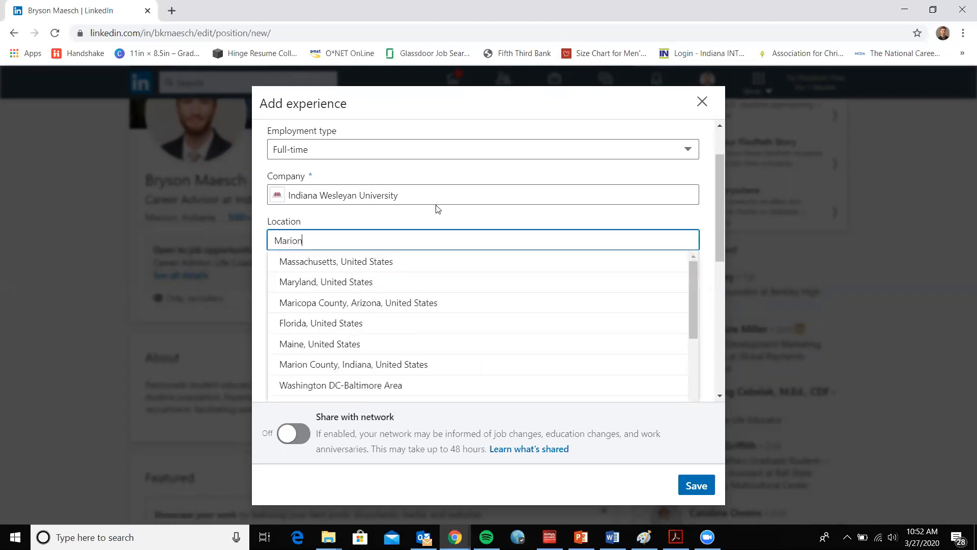
pyautogui.write(', In')
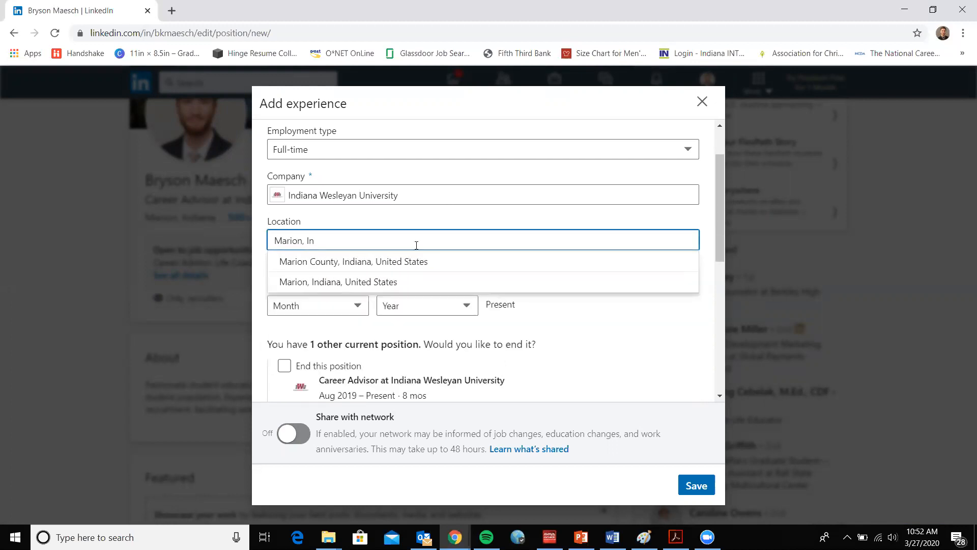
pyautogui.click(408, 280)
pyautogui.scroll(-1, 443, 211)
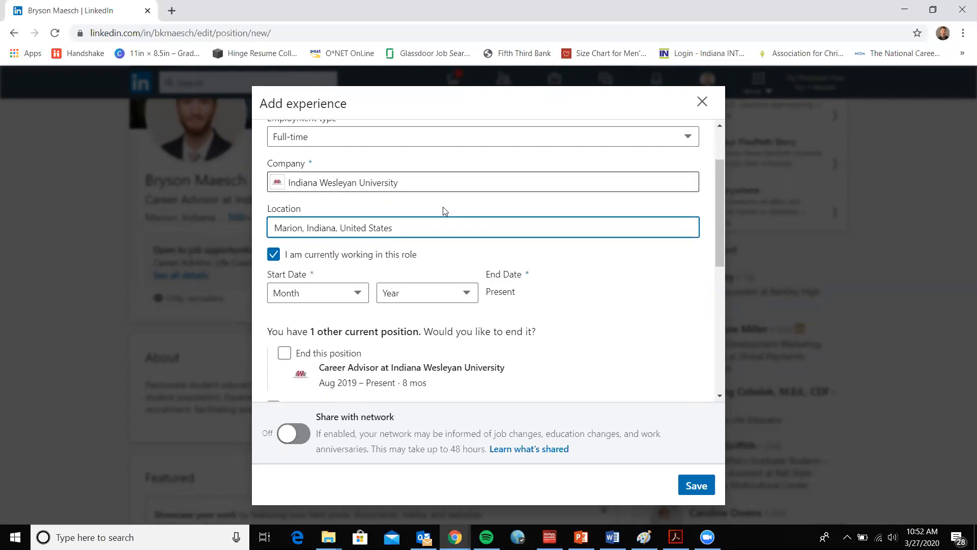
# Toggle the currently working in this role option off and back on to compare the date fields it offers
pyautogui.scroll(-1, 445, 211)
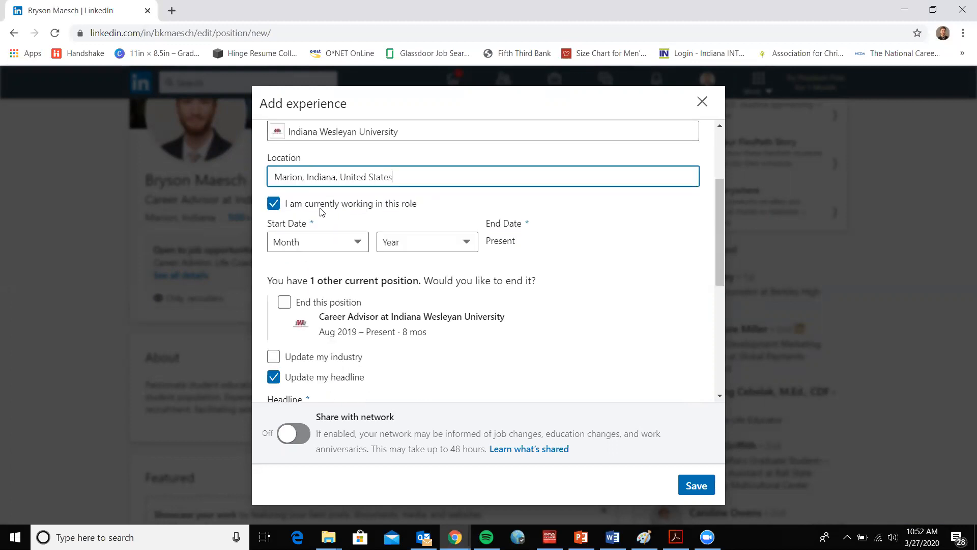
pyautogui.click(274, 204)
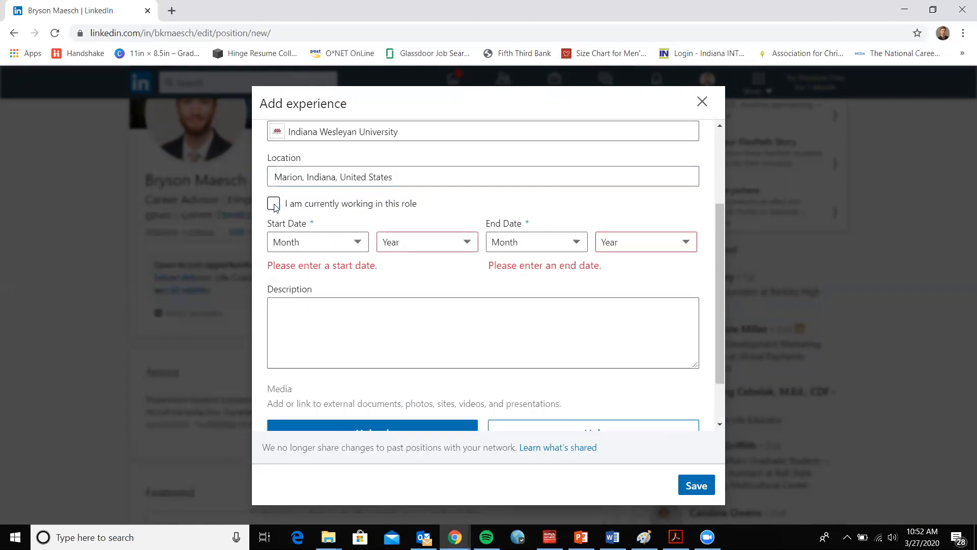
pyautogui.click(274, 204)
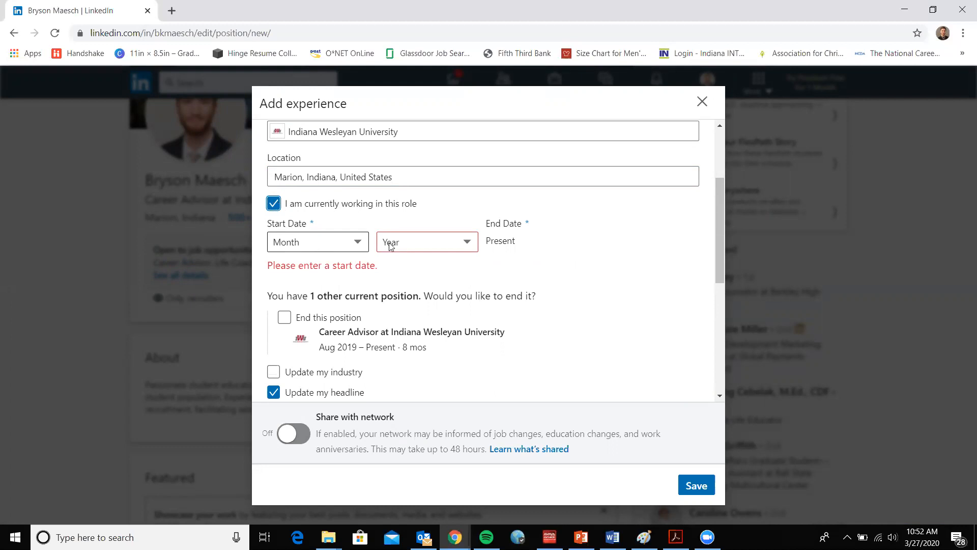
pyautogui.click(273, 203)
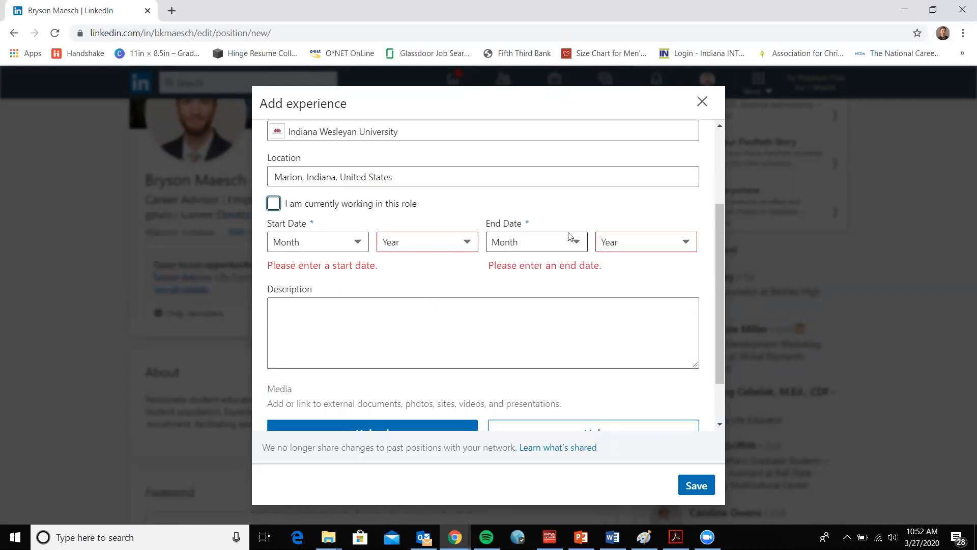
pyautogui.click(273, 204)
# Switch the Update my industry option on and back off below the other current position
pyautogui.scroll(-2, 366, 219)
pyautogui.scroll(-2, 375, 226)
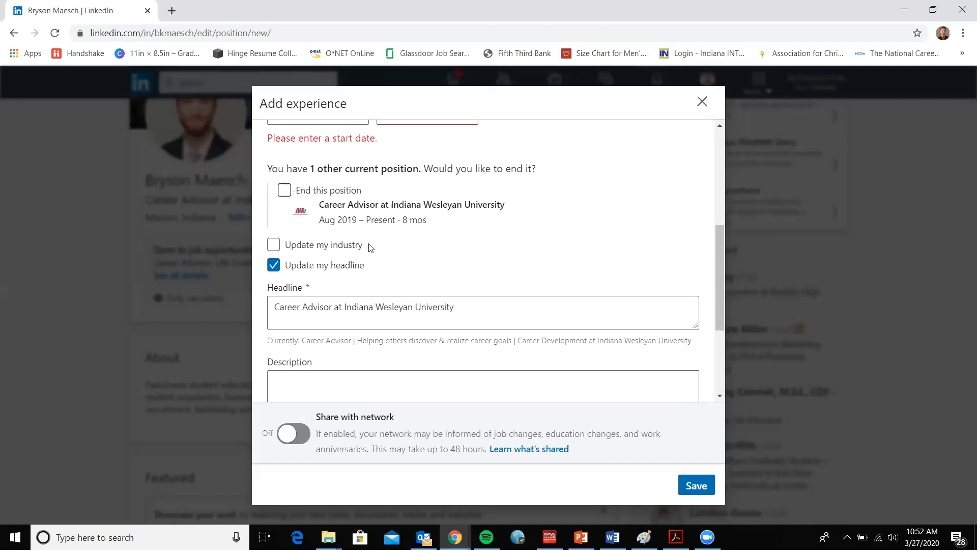
pyautogui.scroll(-1, 371, 246)
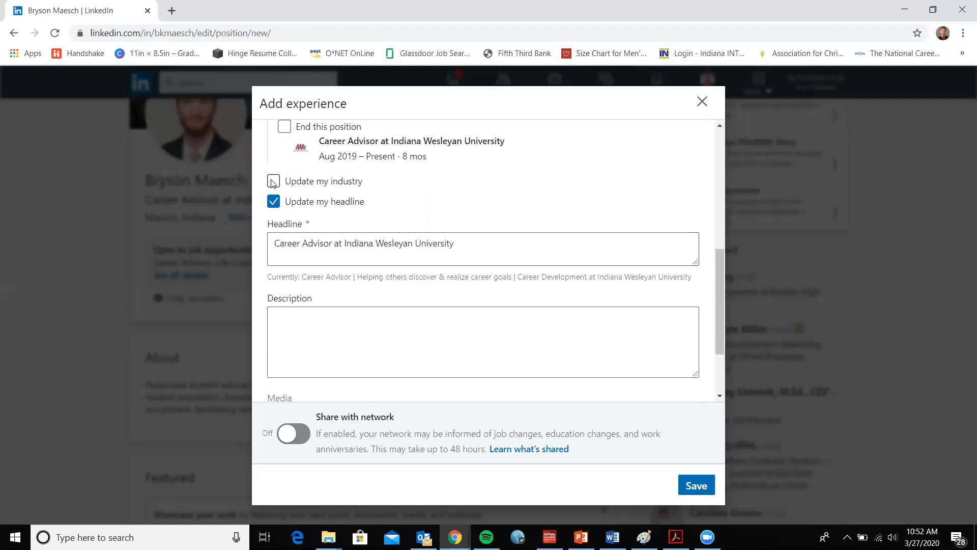
pyautogui.click(274, 184)
pyautogui.click(274, 176)
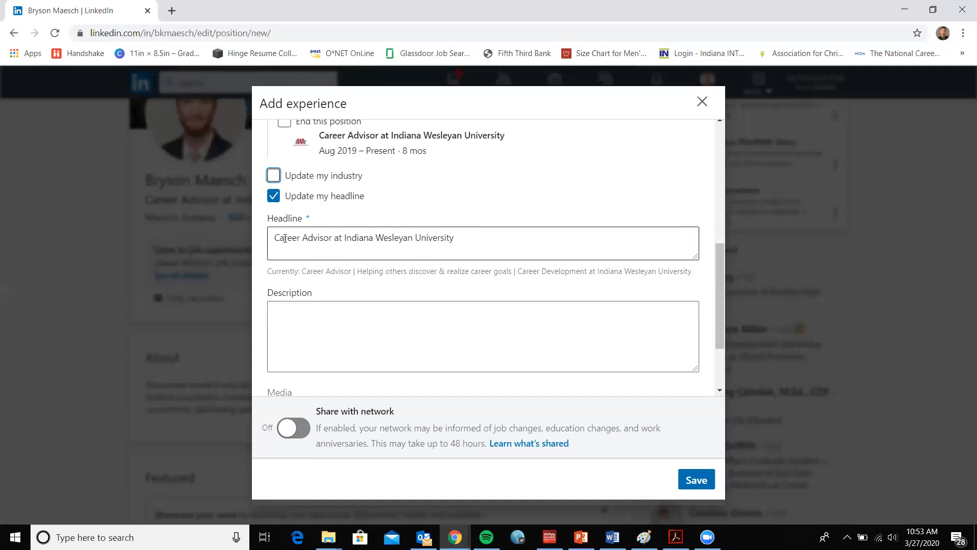
# Examine the experience form's Headline, Description and Media fields without entering anything
pyautogui.moveTo(273, 238); pyautogui.dragTo(460, 238)
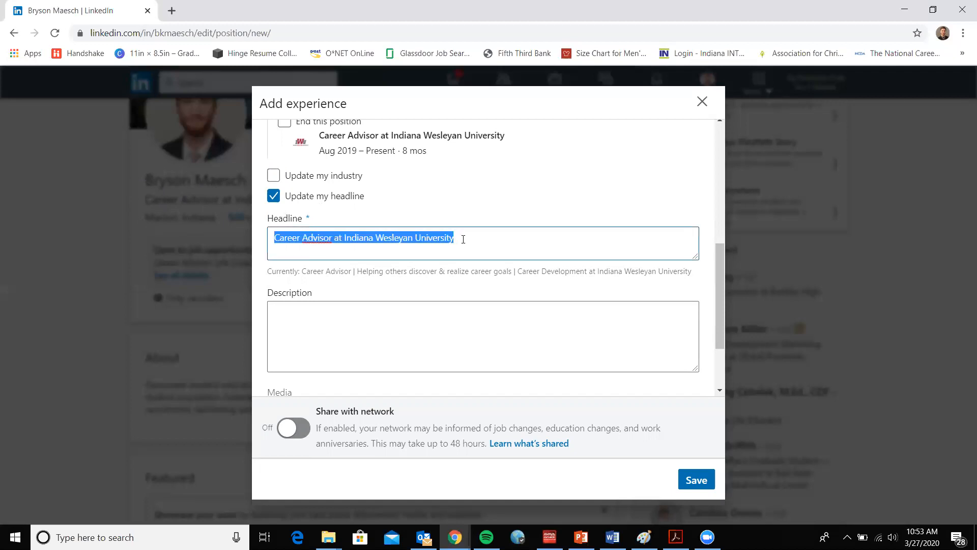
pyautogui.click(365, 320)
pyautogui.scroll(-2, 411, 273)
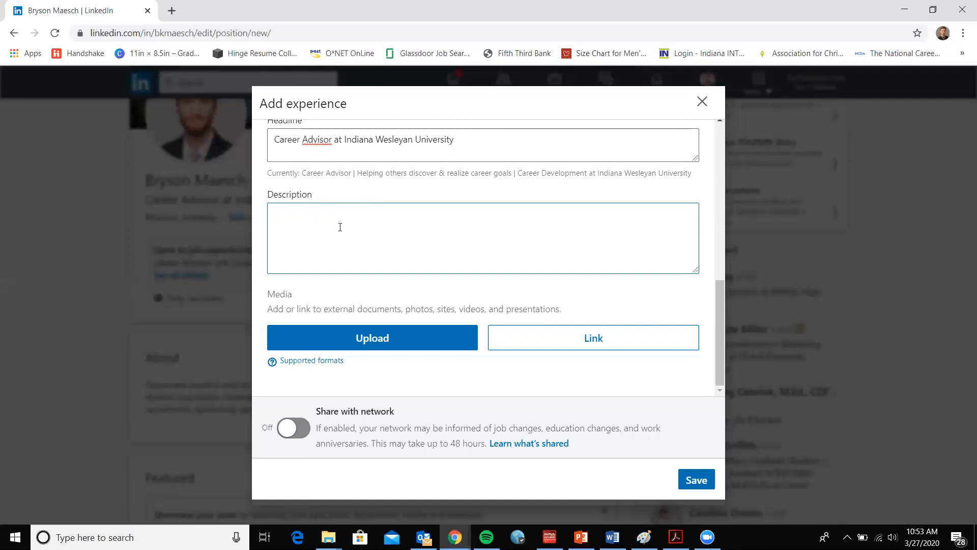
pyautogui.scroll(1, 356, 227)
pyautogui.scroll(-1, 360, 237)
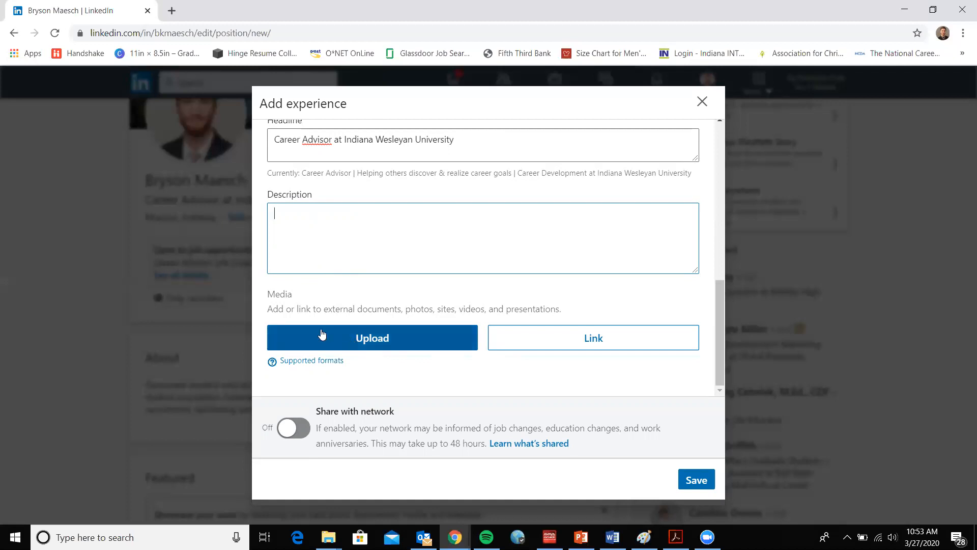
pyautogui.moveTo(275, 298); pyautogui.dragTo(291, 304)
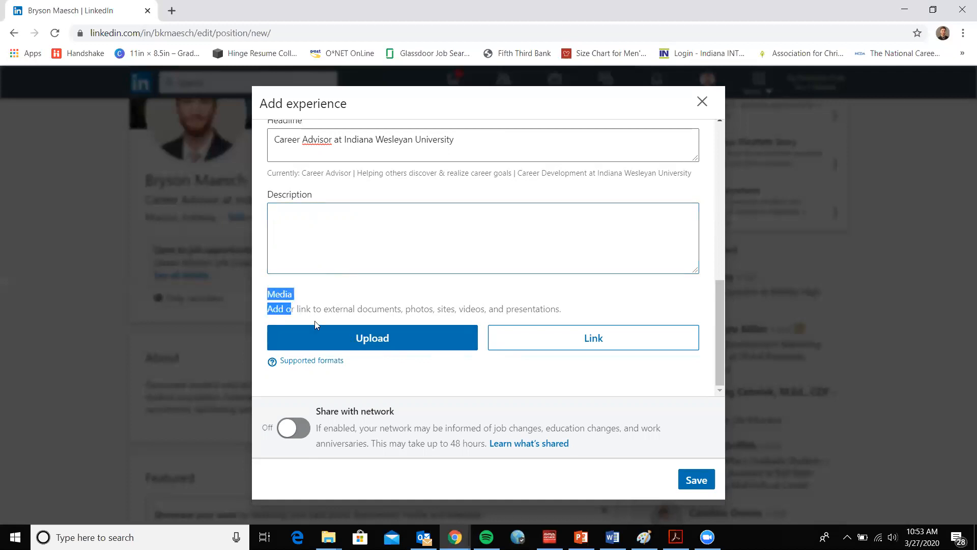
pyautogui.click(336, 305)
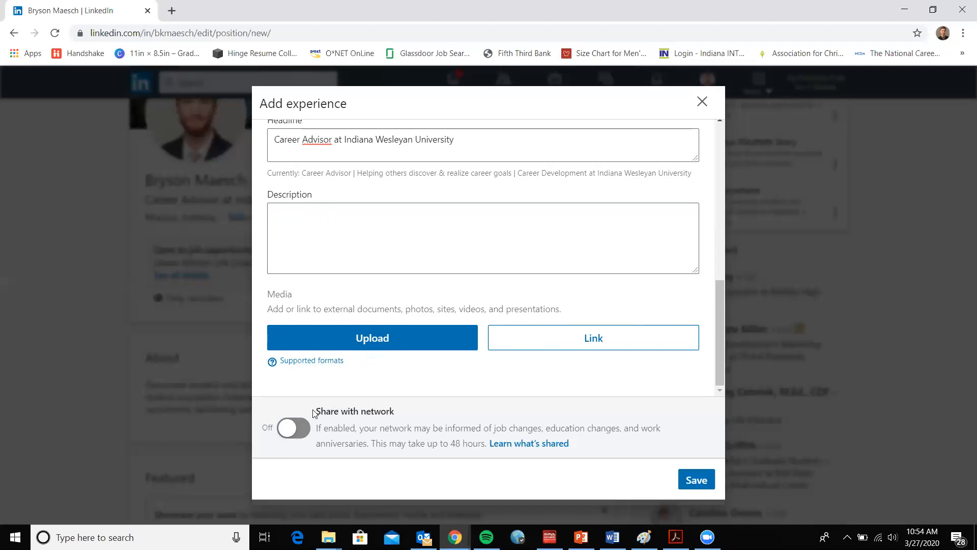
# Turn Share with network on for the new experience, and switch it back off
pyautogui.moveTo(314, 411); pyautogui.dragTo(395, 412)
pyautogui.click(294, 434)
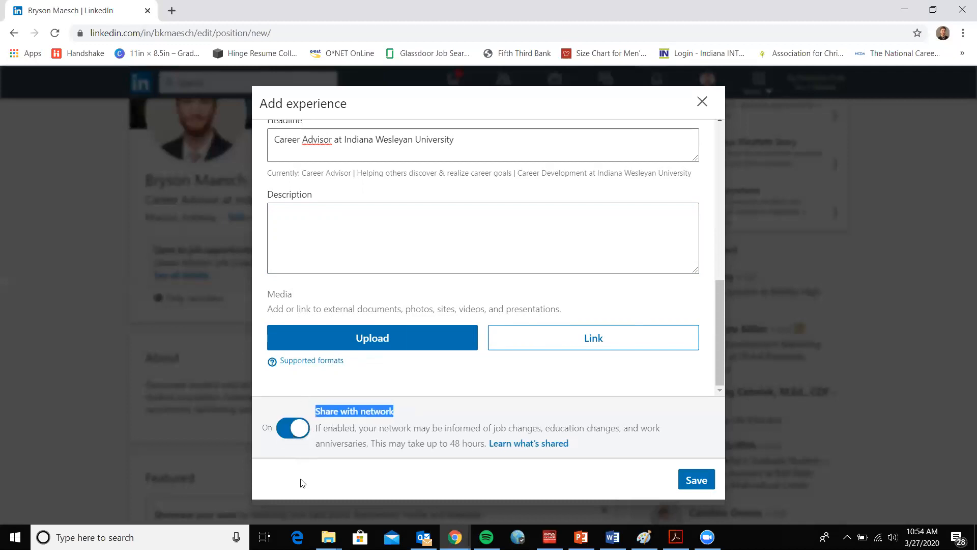
pyautogui.click(298, 432)
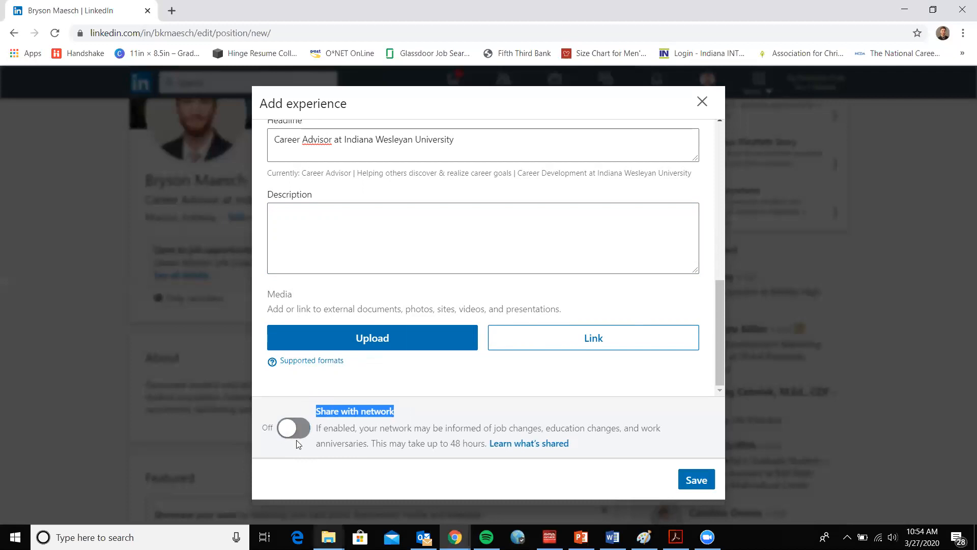
pyautogui.click(385, 397)
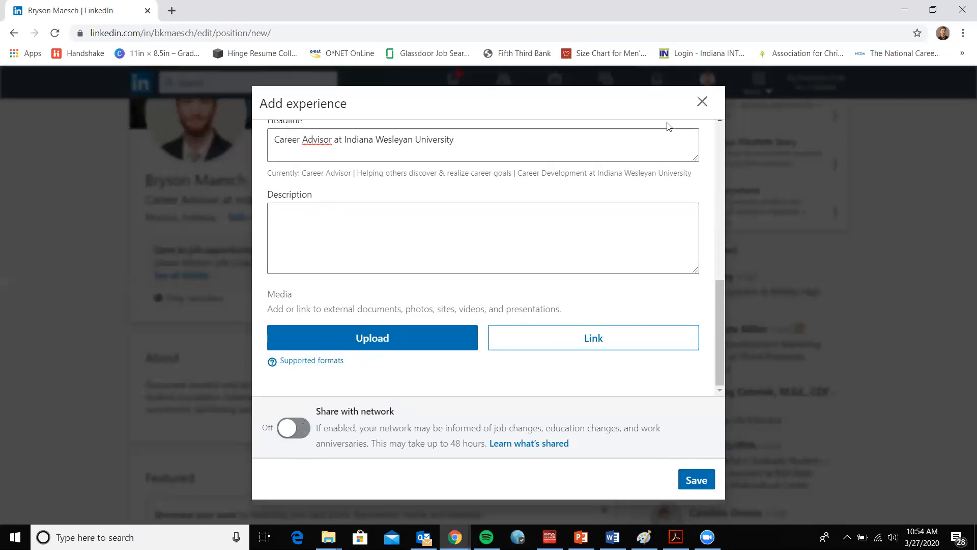
# Close the experience form without saving the new entry, and review the existing Experience section on the profile
pyautogui.click(702, 101)
pyautogui.click(492, 274)
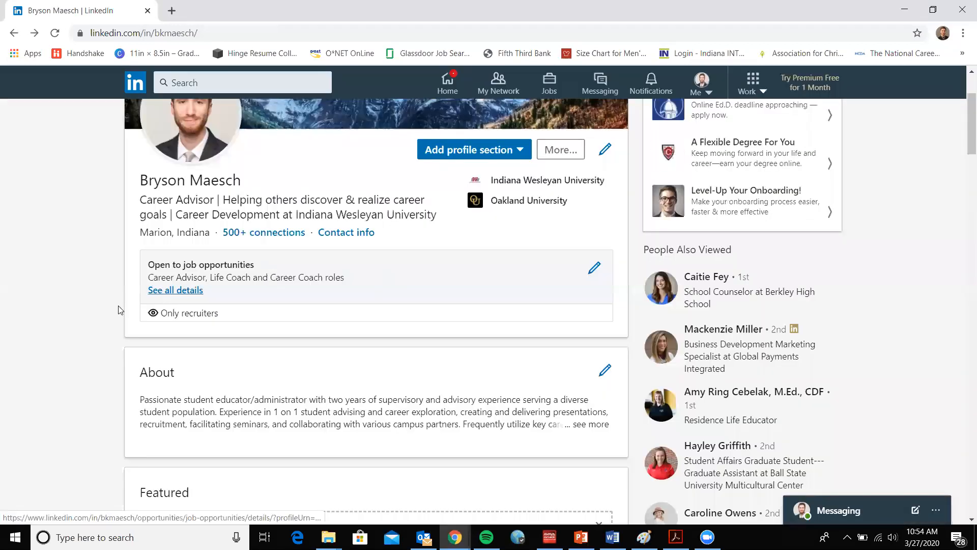
pyautogui.scroll(-12, 118, 310)
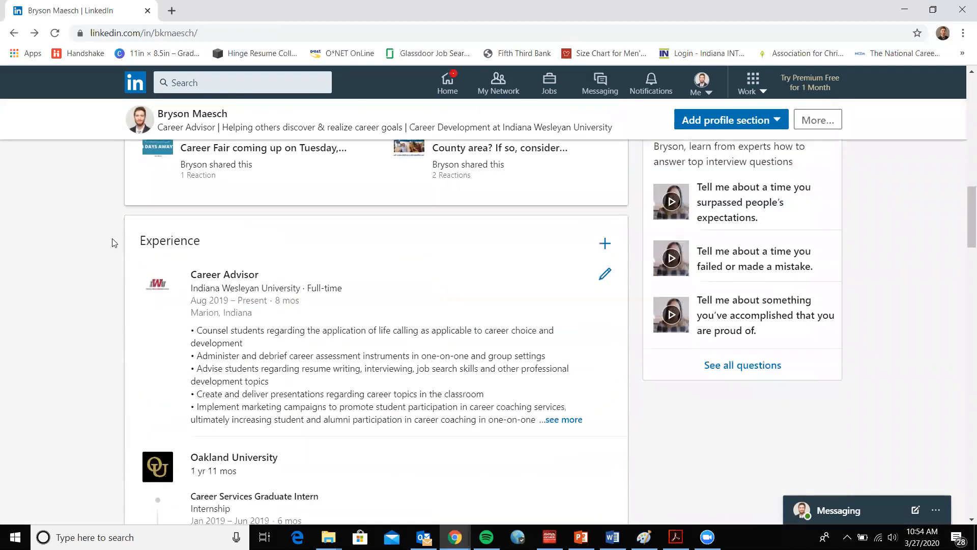
pyautogui.scroll(-1, 112, 242)
pyautogui.scroll(-2, 368, 350)
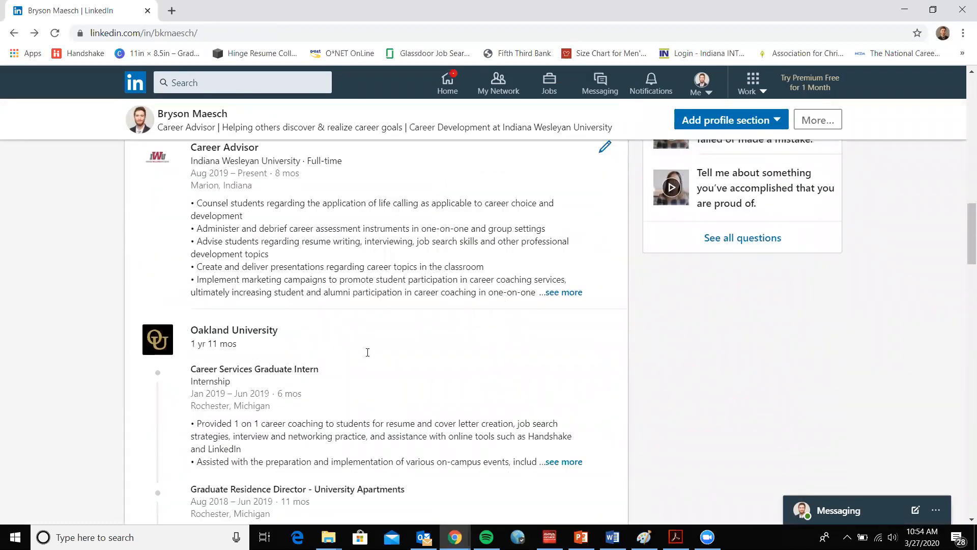
pyautogui.scroll(2, 379, 265)
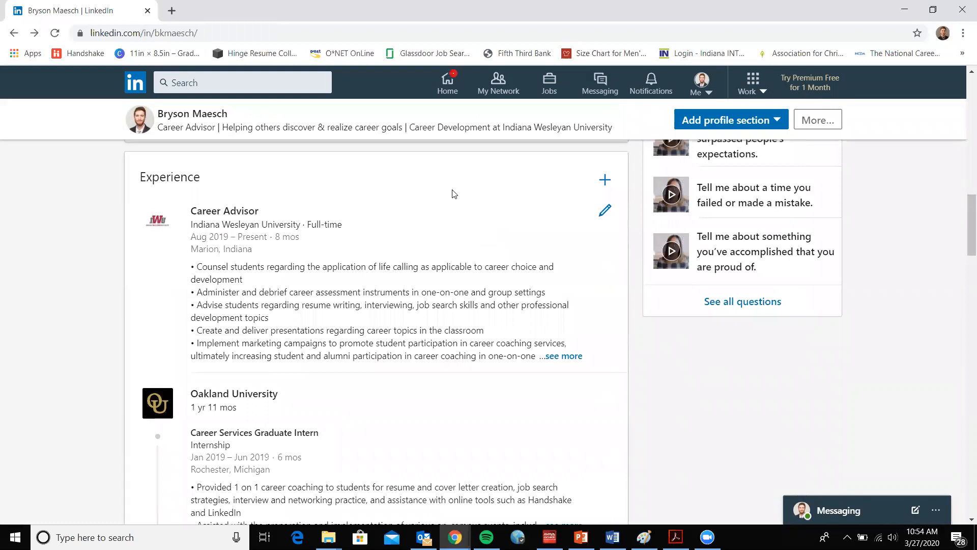
pyautogui.scroll(1, 301, 203)
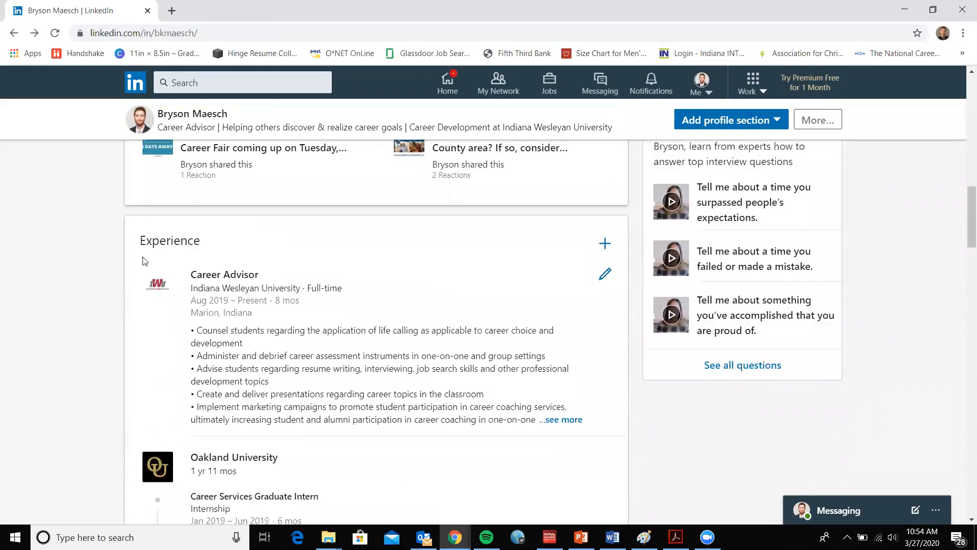
pyautogui.scroll(1, 114, 323)
pyautogui.scroll(-2, 112, 321)
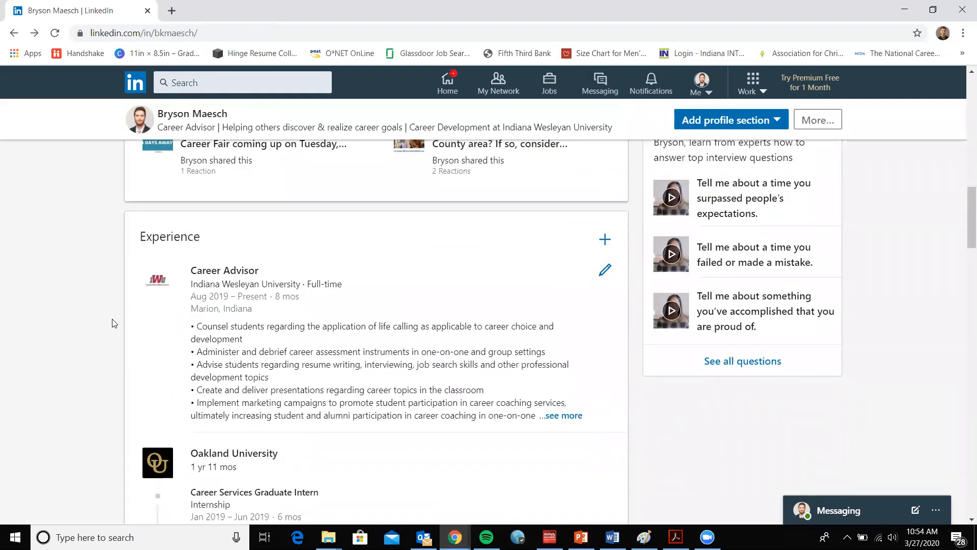